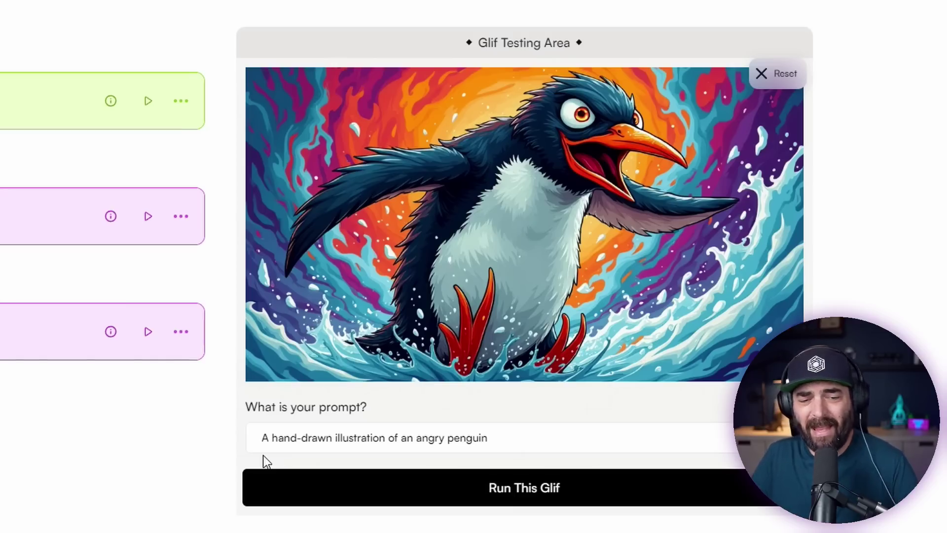
Change the prompt to "An oil painting of an angry penguin" and run the glif.
{"action": "left_click", "coordinate": [317, 435]}
{"action": "type", "text": "An oil painting"}
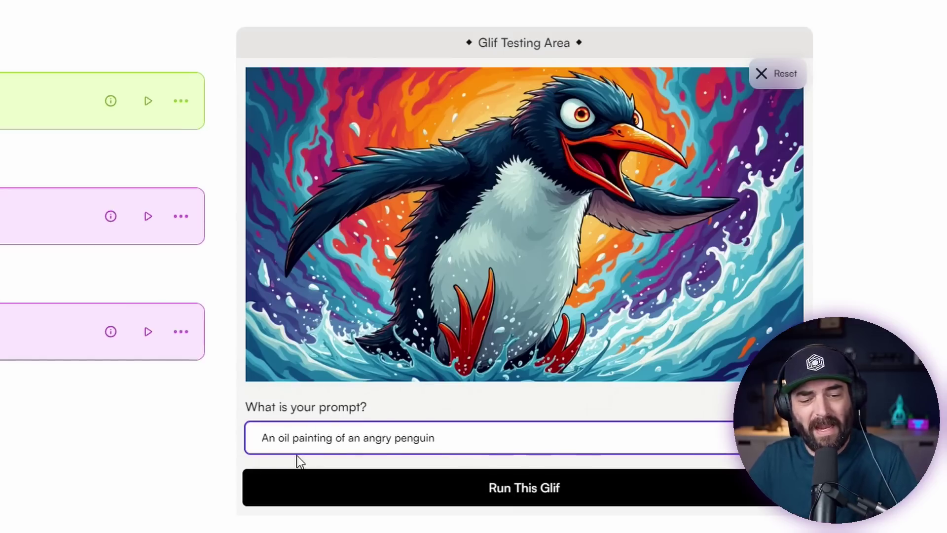
{"action": "left_click", "coordinate": [467, 497]}
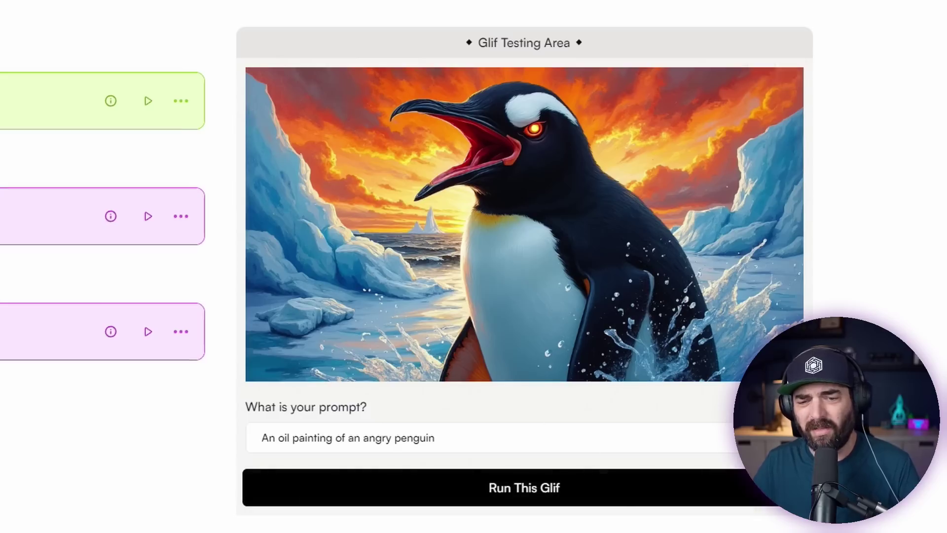
Change the prompt to "A water color painting of an angry penguin" and run the glif.
{"action": "mouse_move", "coordinate": [354, 382]}
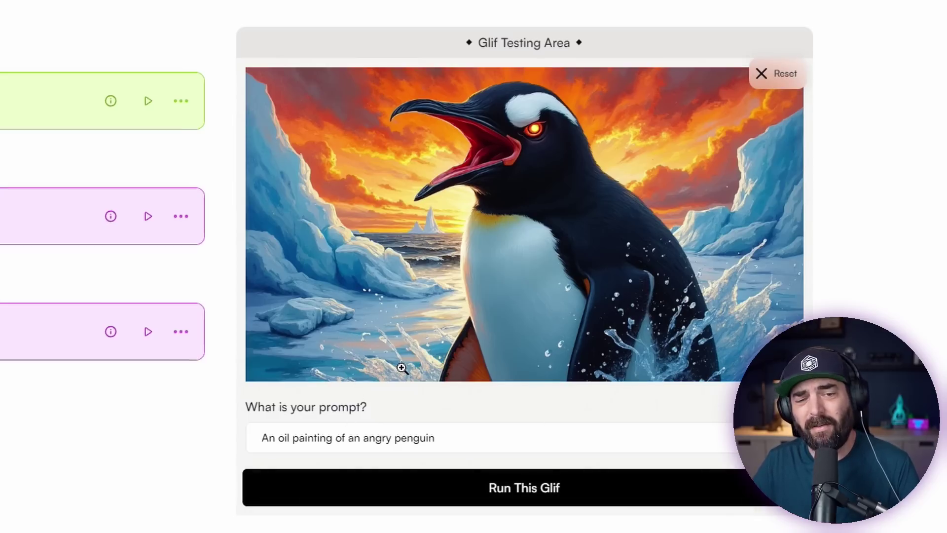
{"action": "left_click", "coordinate": [331, 437]}
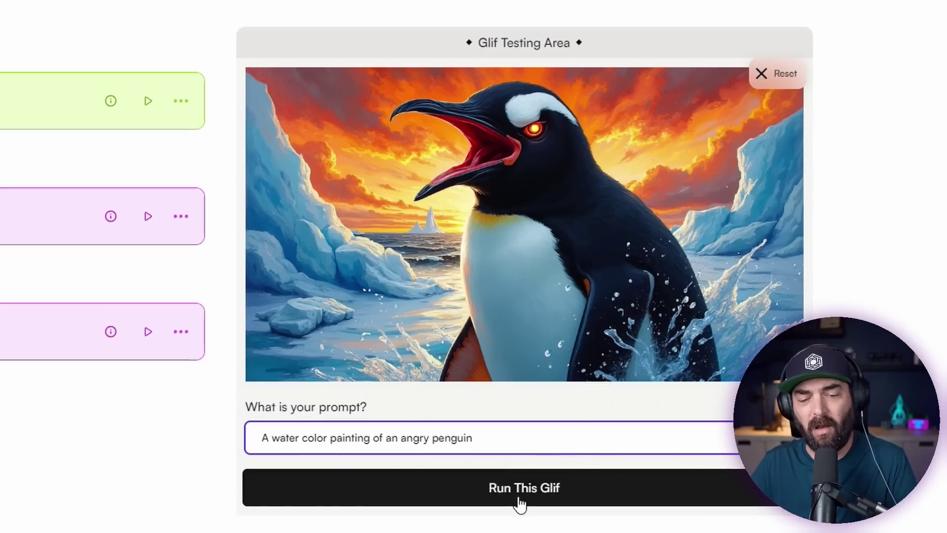
{"action": "left_click", "coordinate": [520, 503]}
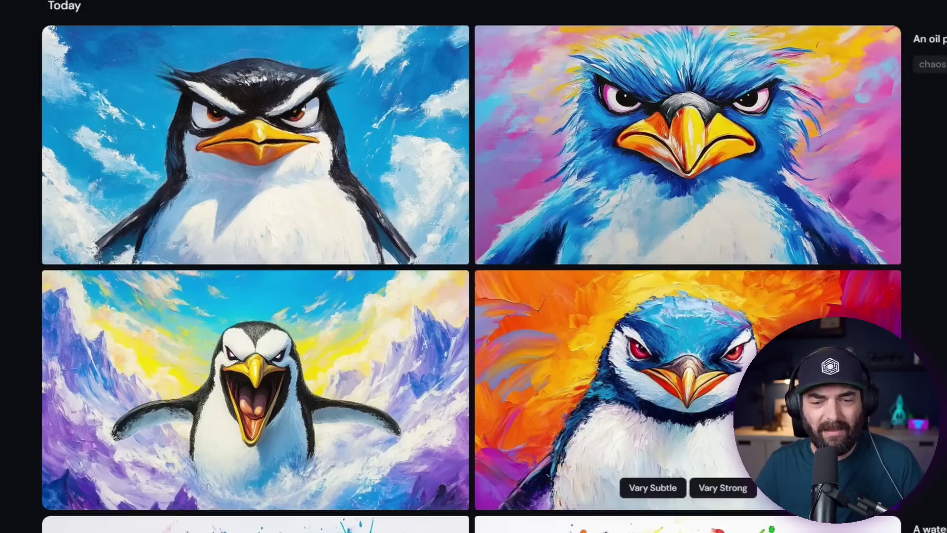
View the orange-background oil-painting penguin enlarged in Midjourney, and return to the Glif editor.
{"action": "left_click", "coordinate": [611, 394]}
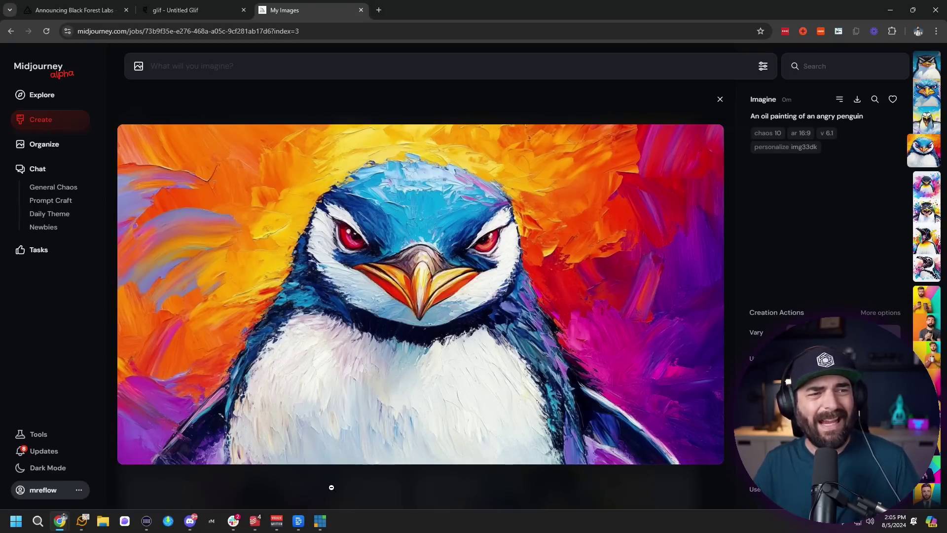
{"action": "left_click", "coordinate": [183, 10]}
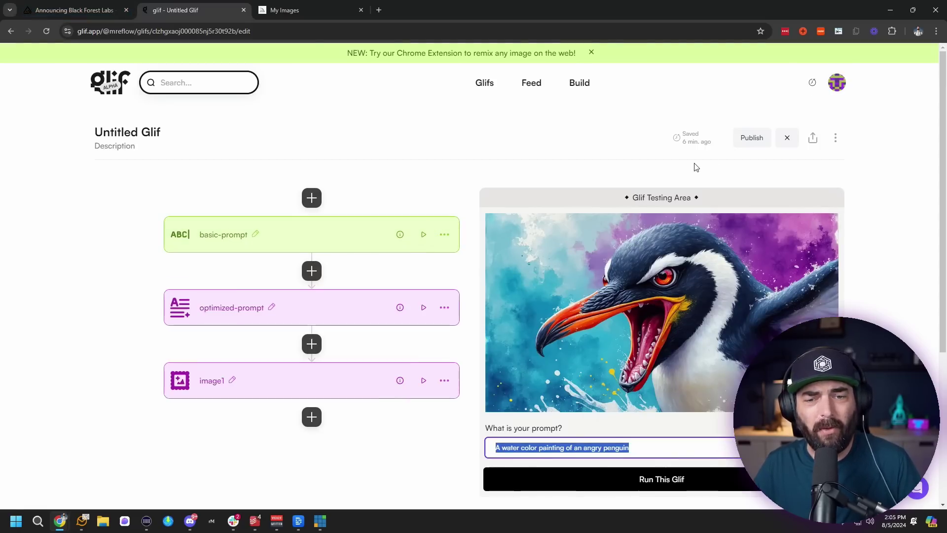
Outside the editor, run the glif with "a photo of a man with a beard on a city sidewalk eating an ice cream" and enlarge the result.
{"action": "left_click", "coordinate": [787, 138]}
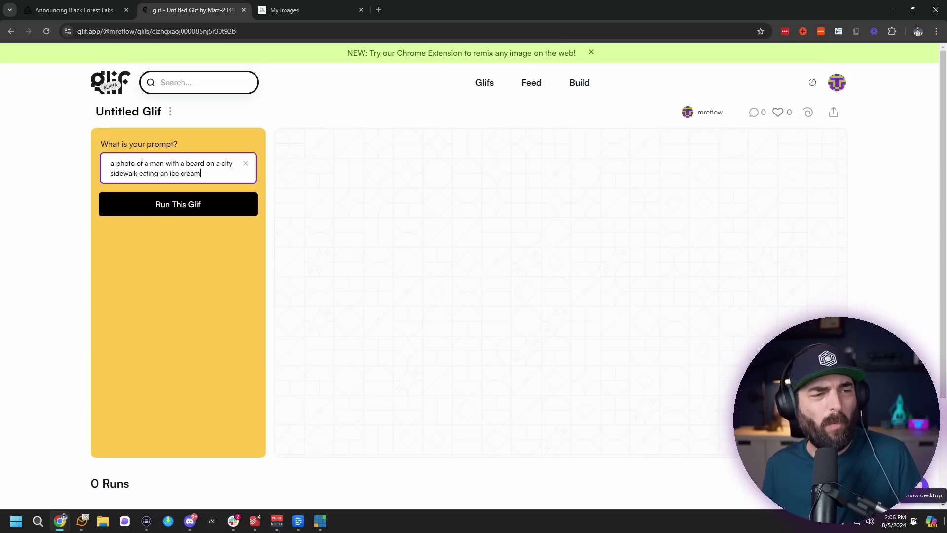
{"action": "left_click", "coordinate": [190, 214]}
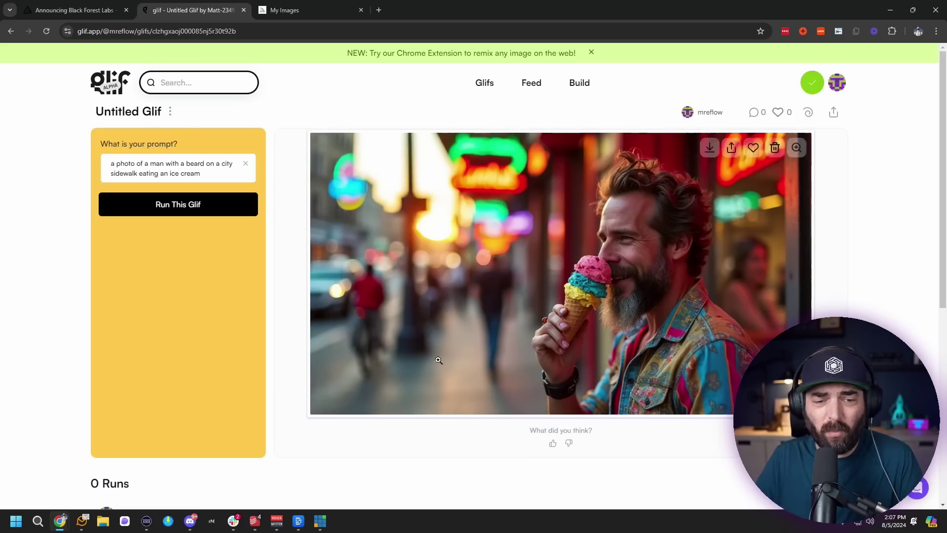
{"action": "left_click", "coordinate": [387, 281]}
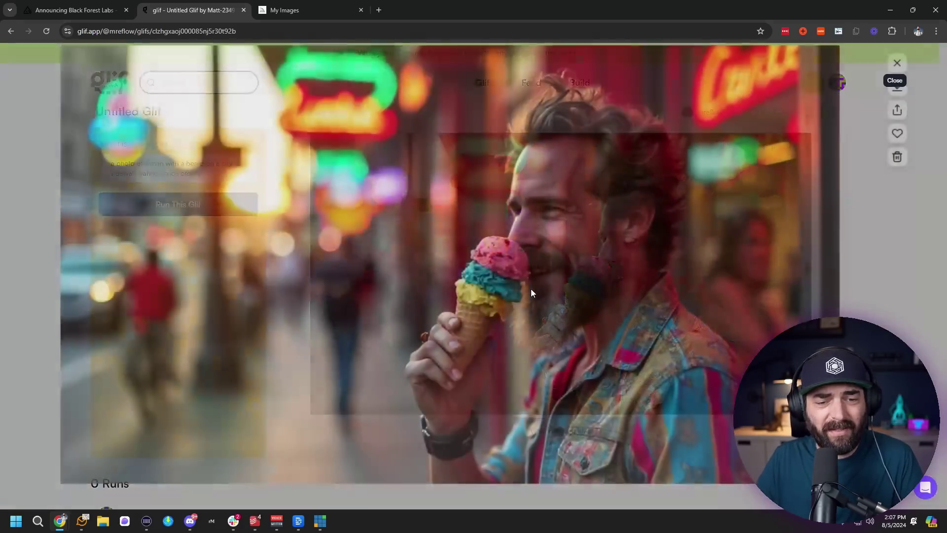
{"action": "left_click", "coordinate": [901, 61]}
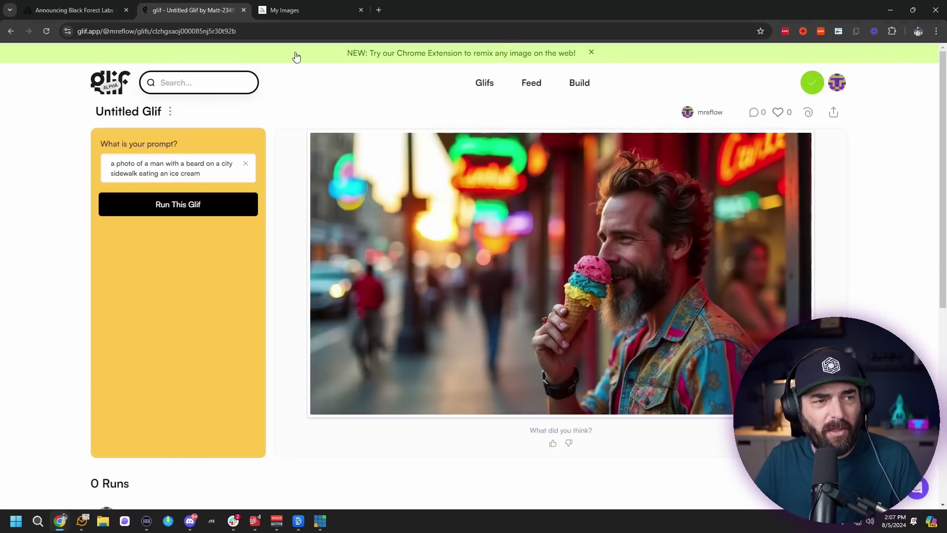
Run the prompt "a woman taking a selfie on a tropical island with the beach in the background" and inspect the result enlarged.
{"action": "left_click", "coordinate": [215, 173]}
{"action": "key", "text": "ctrl+a"}
{"action": "key", "text": "ctrl+v"}
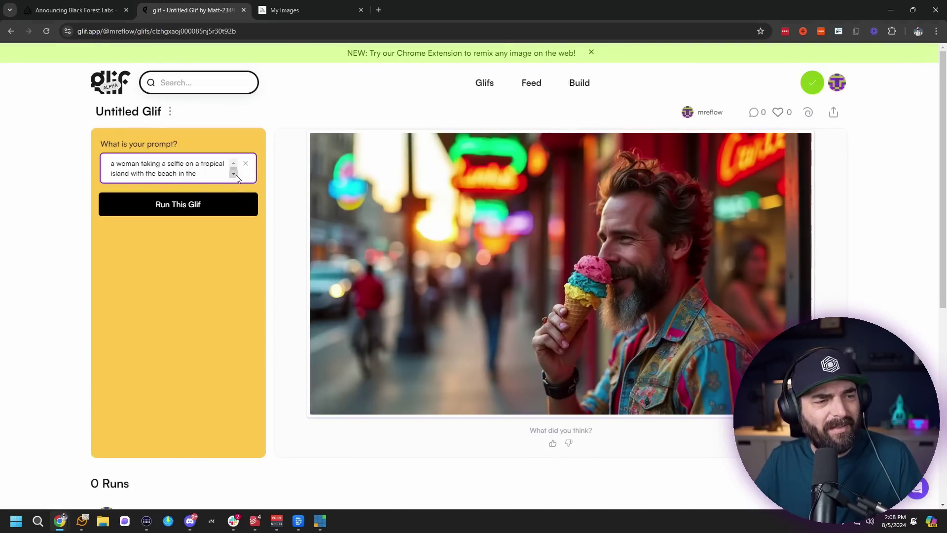
{"action": "left_click", "coordinate": [235, 175]}
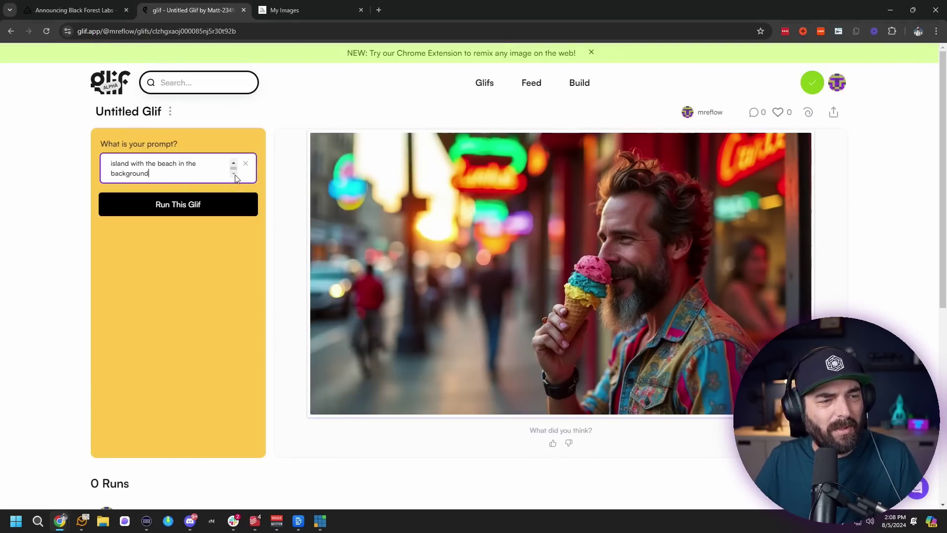
{"action": "left_click", "coordinate": [211, 211]}
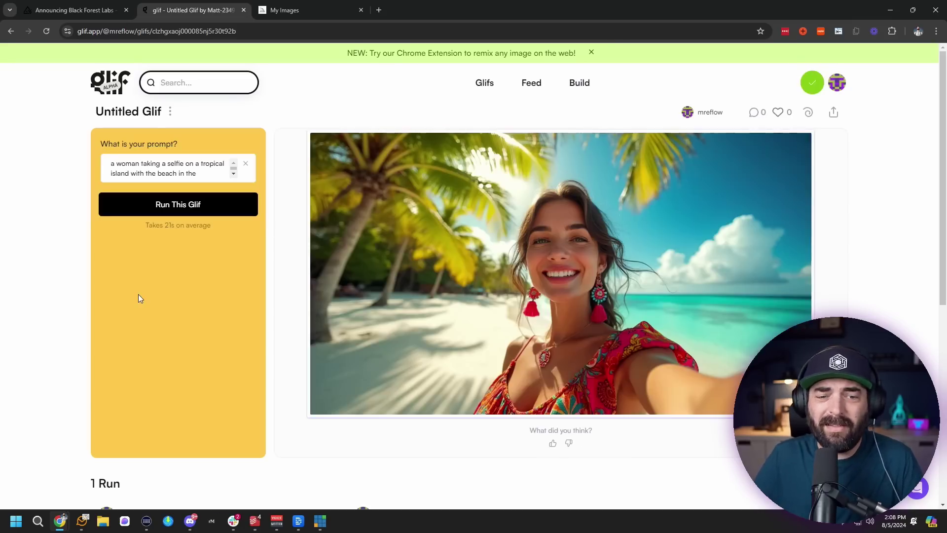
{"action": "left_click", "coordinate": [499, 258]}
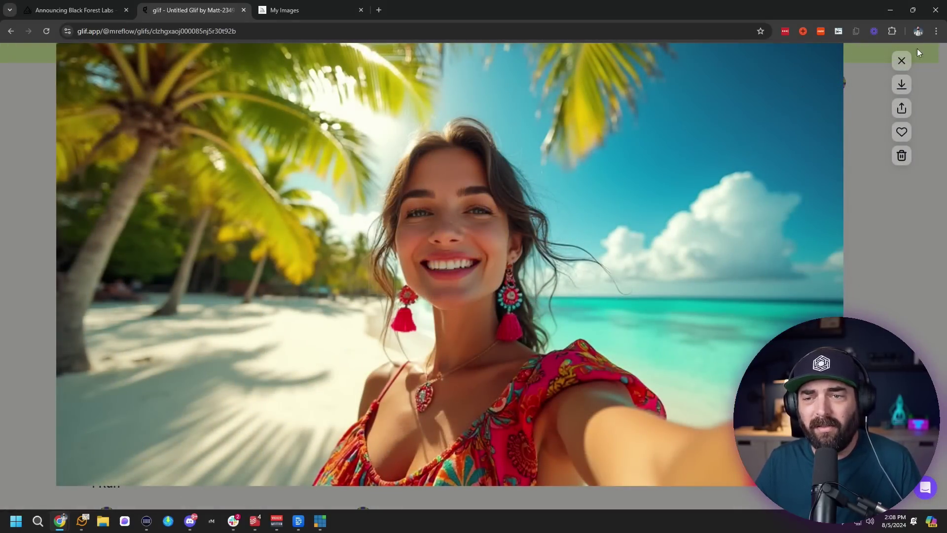
{"action": "left_click", "coordinate": [901, 60]}
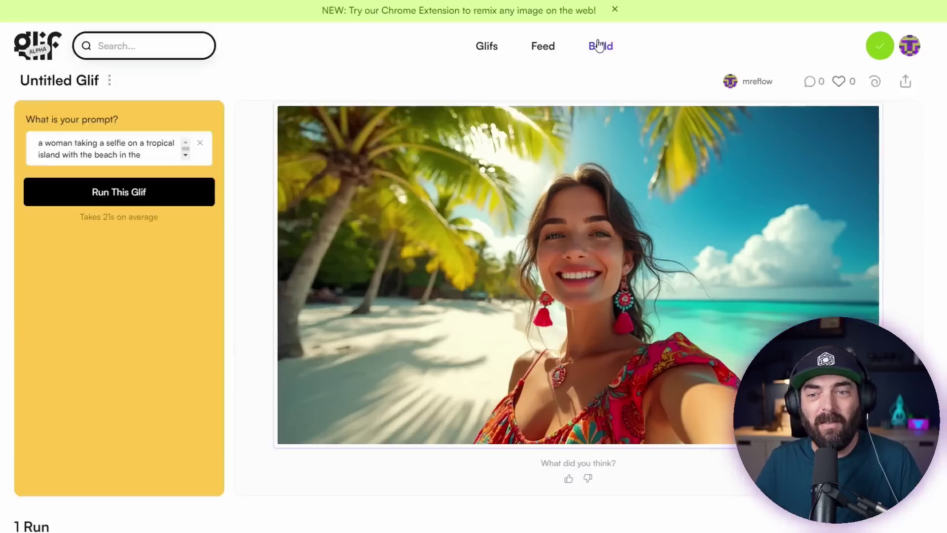
Start building a new glif with a text input block followed by an image generation block.
{"action": "left_click", "coordinate": [580, 82]}
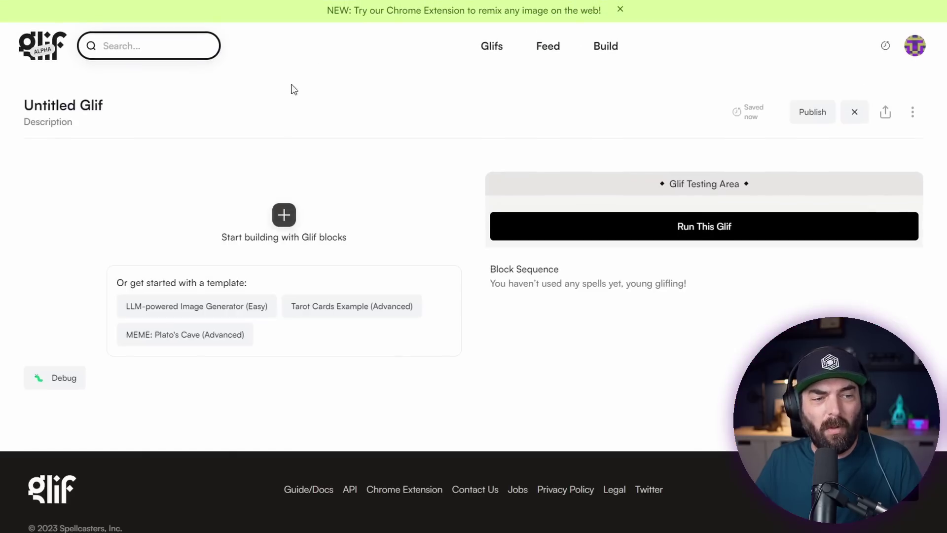
{"action": "left_click", "coordinate": [283, 214]}
{"action": "left_click", "coordinate": [359, 123]}
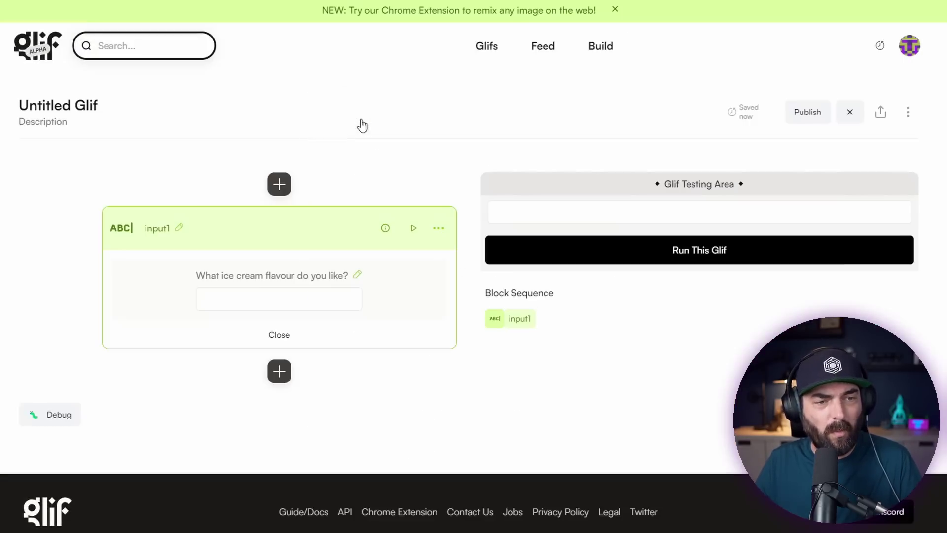
{"action": "left_click", "coordinate": [279, 371]}
{"action": "left_click", "coordinate": [422, 296]}
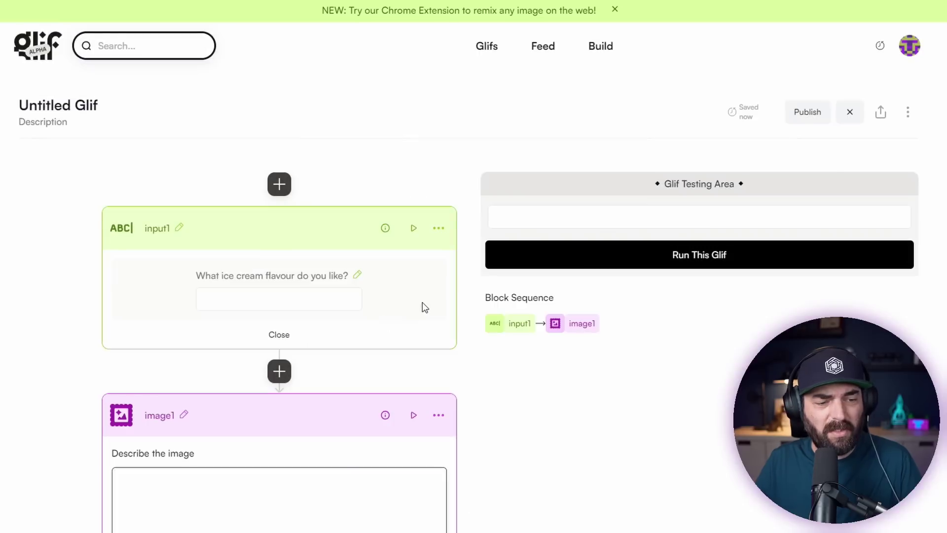
Relabel the text input's question as "Prompt" and use the input1 variable as the image description.
{"action": "scroll", "coordinate": [374, 237], "scroll_direction": "down", "scroll_amount": 2}
{"action": "left_click", "coordinate": [357, 157]}
{"action": "type", "text": "Prompt"}
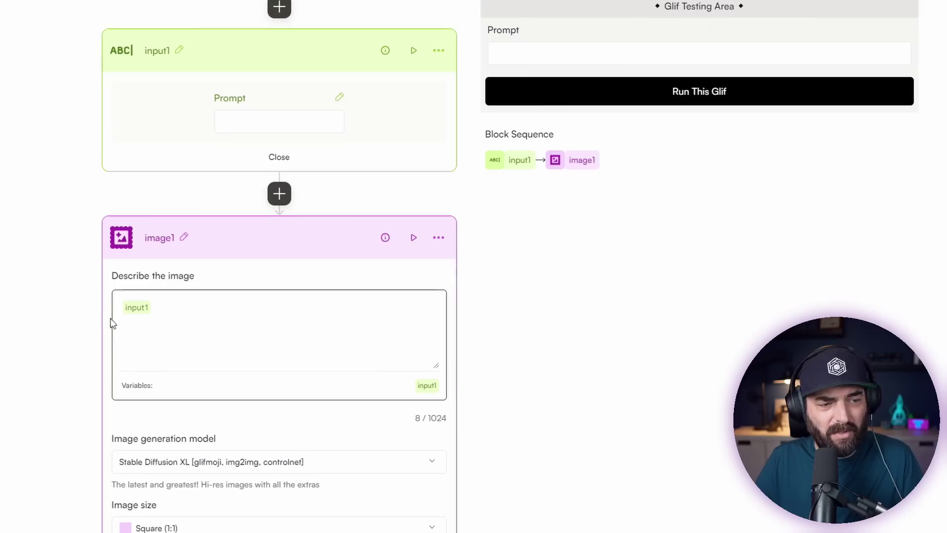
Choose another image generation model for the image1 block and collapse the block.
{"action": "scroll", "coordinate": [550, 341], "scroll_direction": "down", "scroll_amount": 5}
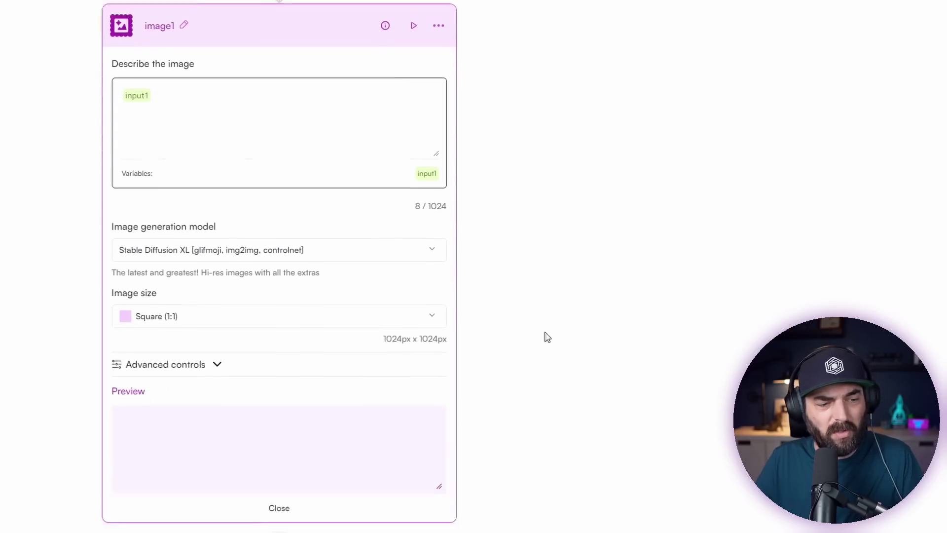
{"action": "left_click", "coordinate": [421, 226]}
{"action": "left_click", "coordinate": [200, 308]}
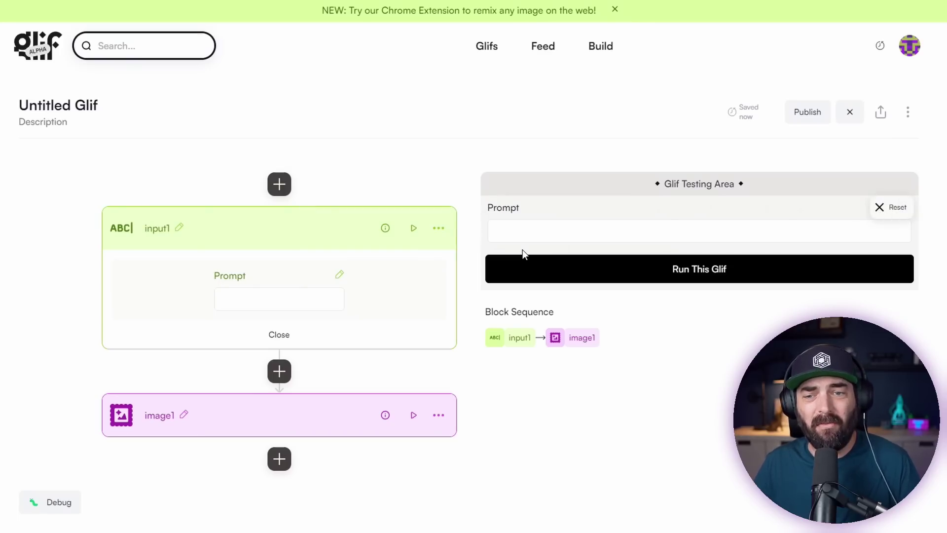
Leave the editor and run the new glif with "A portrait of a woman in a corporate setting about to give a meeting".
{"action": "left_click", "coordinate": [909, 115]}
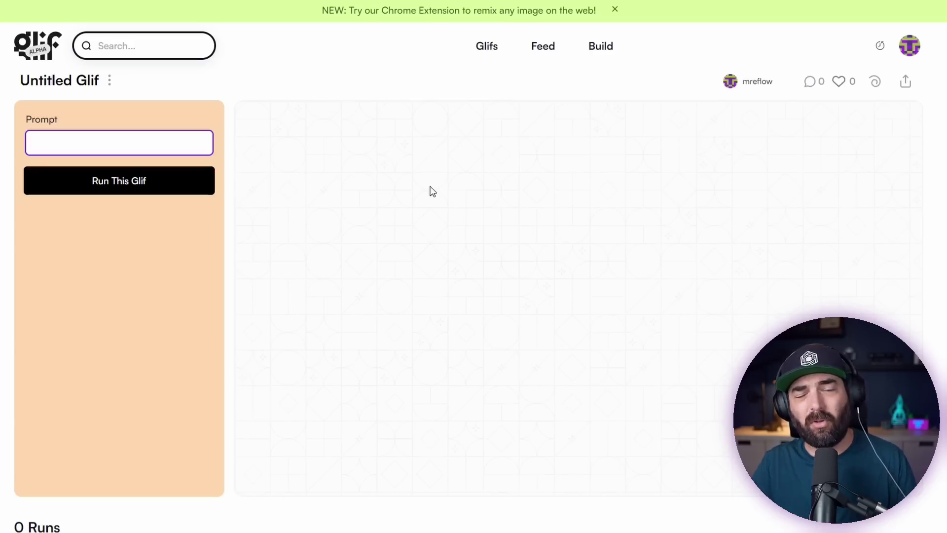
{"action": "type", "text": "A portrait of a woman in a corporate setting about to give a meeting"}
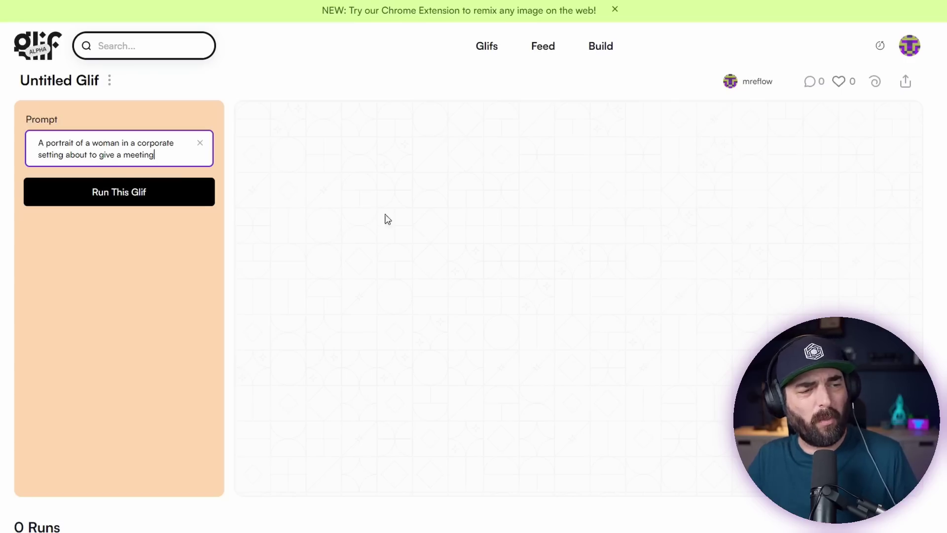
{"action": "left_click", "coordinate": [142, 197]}
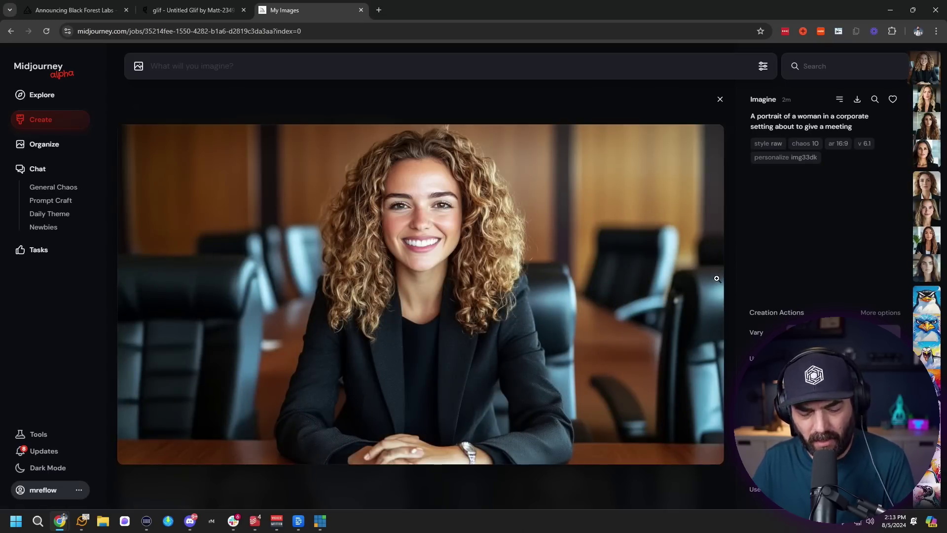
Browse through Midjourney's corporate woman portraits, both raw-style and default, and return to the Glif result for comparison.
{"action": "key", "text": "Right"}
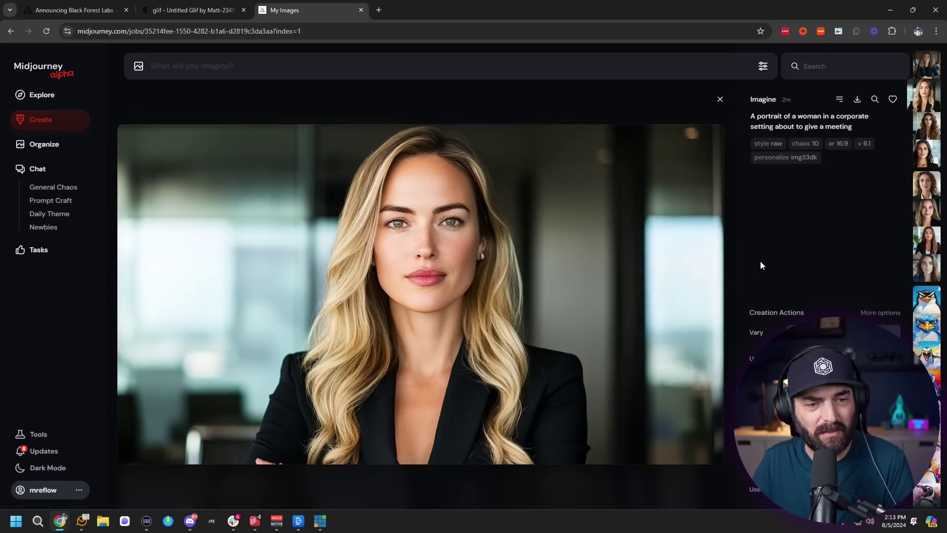
{"action": "key", "text": "Right"}
{"action": "key", "text": "Right"}
{"action": "key", "text": "Right"}
{"action": "key", "text": "Right"}
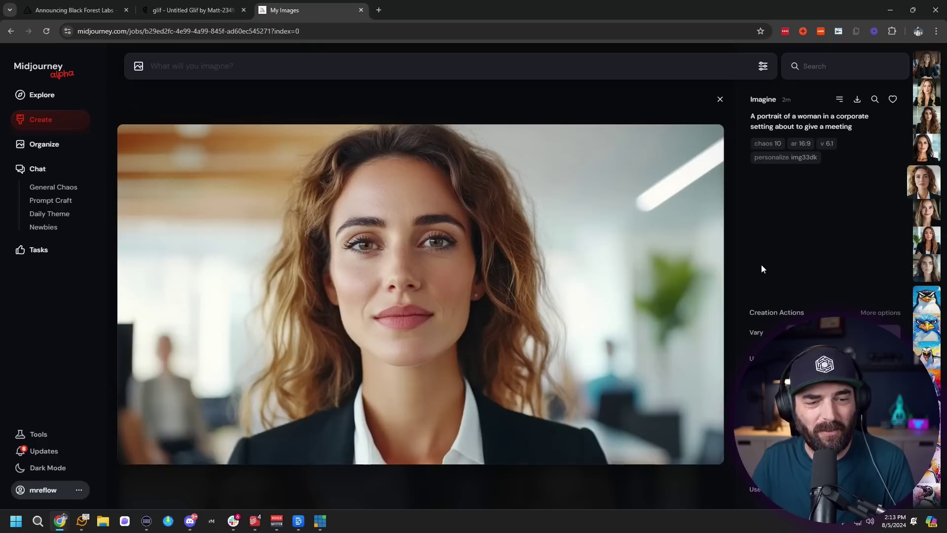
{"action": "key", "text": "Right"}
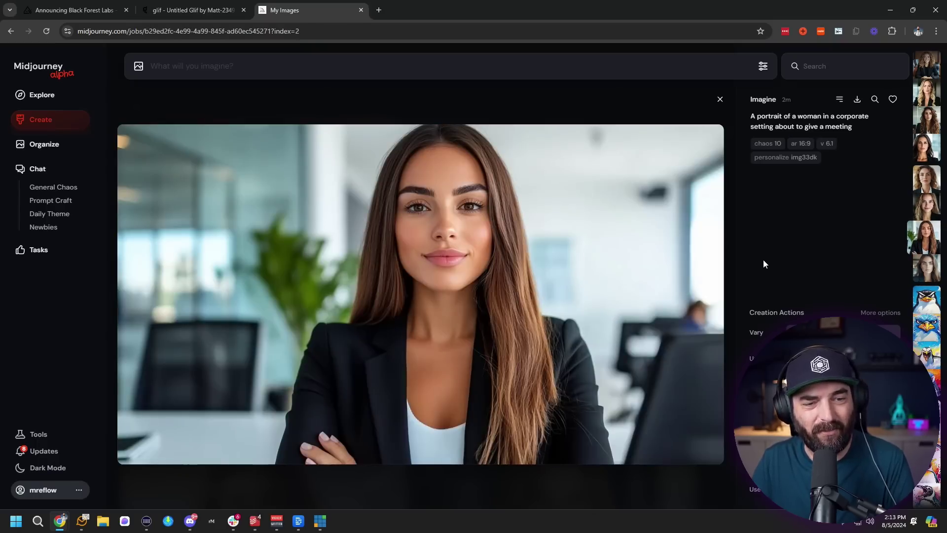
{"action": "key", "text": "Right"}
{"action": "key", "text": "Left"}
{"action": "key", "text": "Left"}
{"action": "key", "text": "Left"}
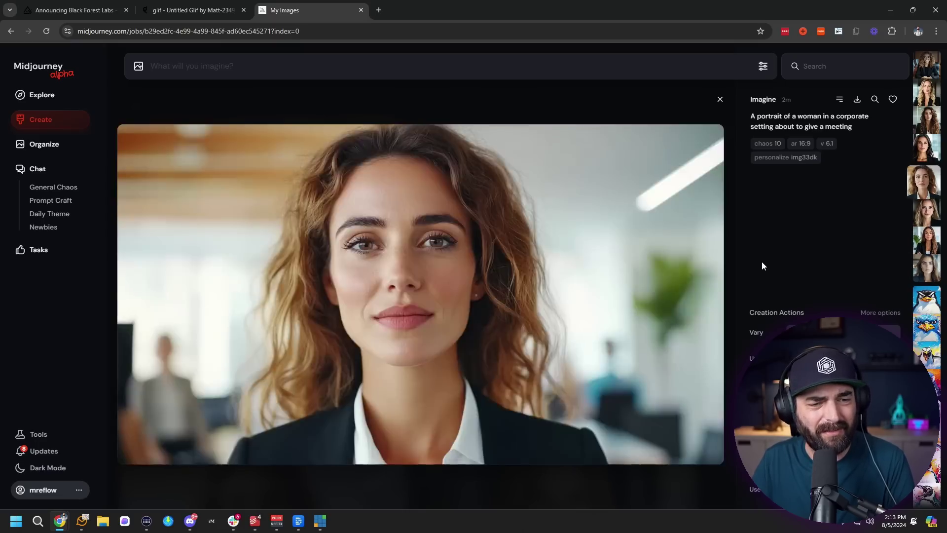
{"action": "key", "text": "Left"}
{"action": "key", "text": "Left"}
{"action": "key", "text": "Left"}
{"action": "key", "text": "Left"}
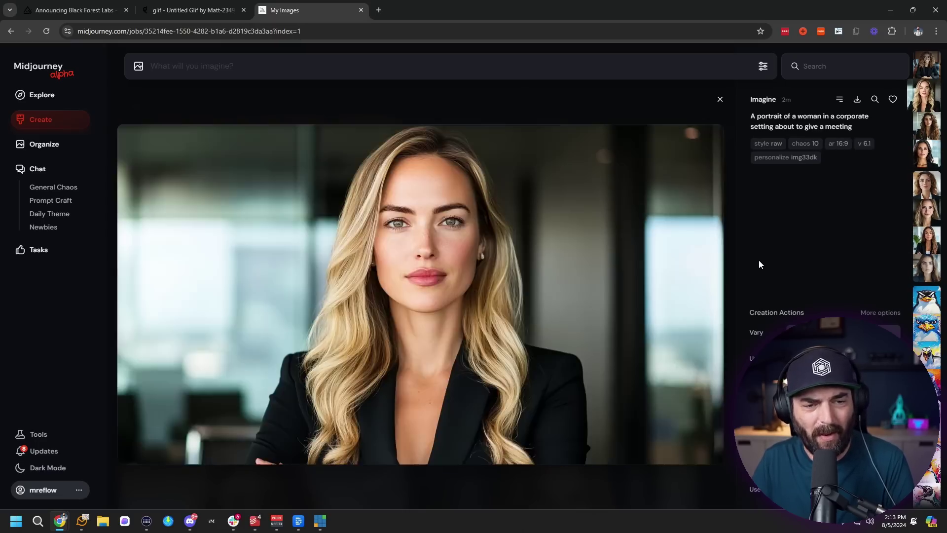
{"action": "left_click", "coordinate": [181, 10]}
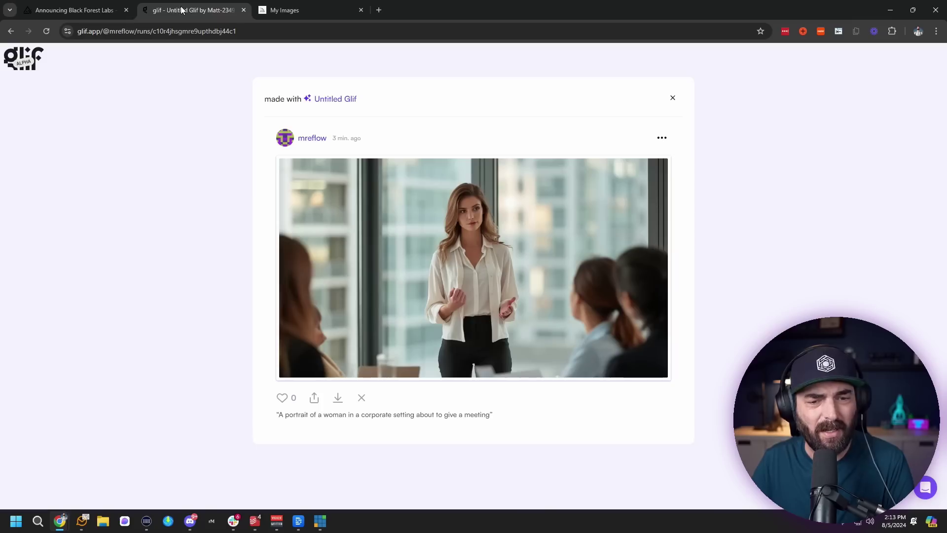